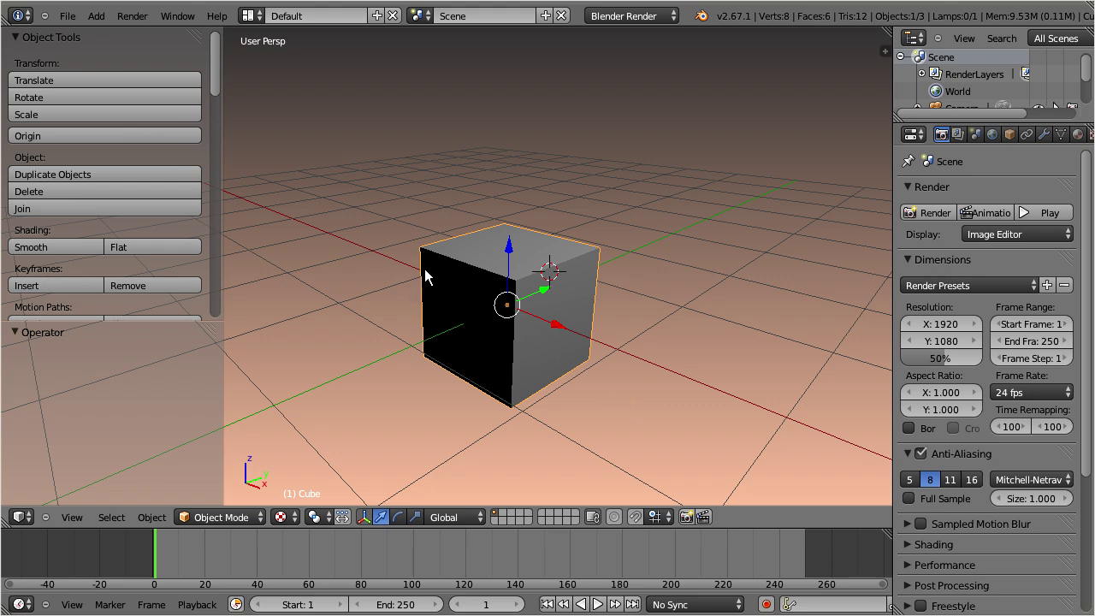
Load the Avastar Textured template in place of the default cube scene.
left_click(67, 16)
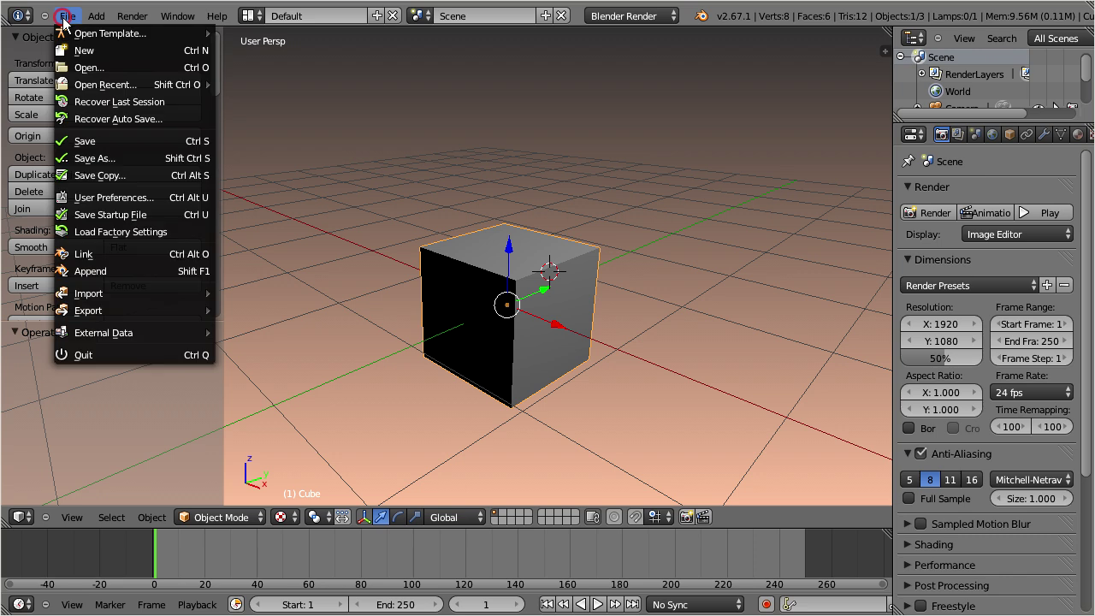
mouse_move(156, 39)
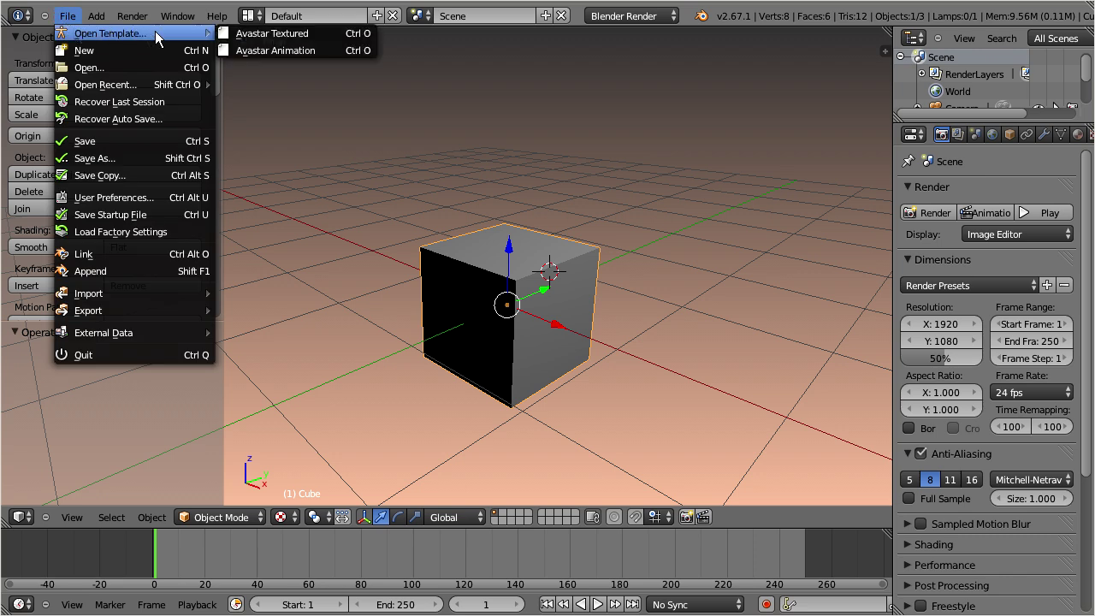
left_click(332, 35)
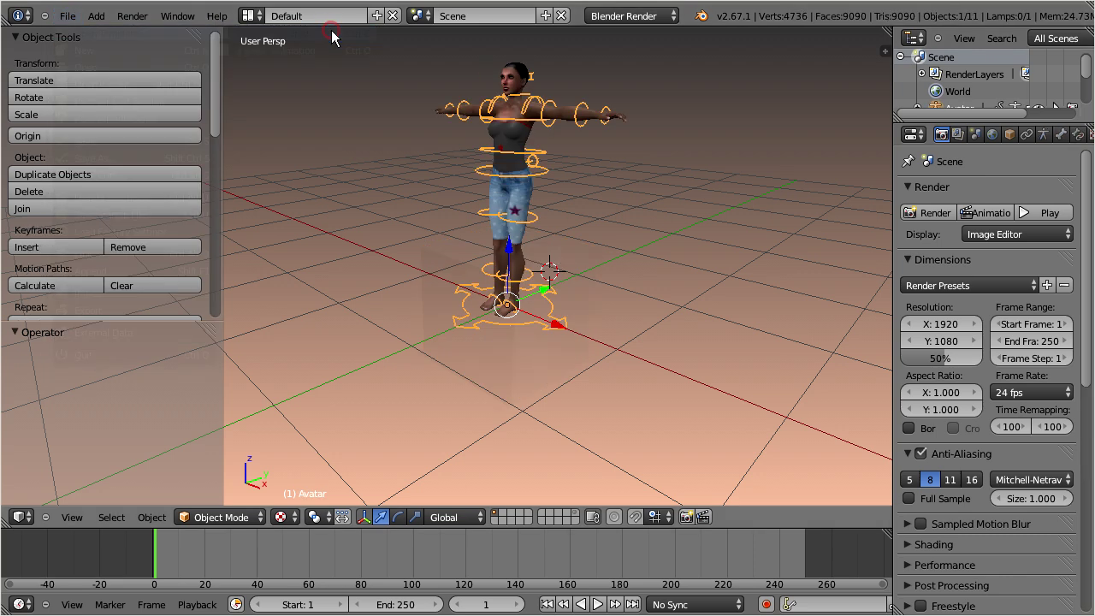
Frame the avatar in the view and collapse the object tools, Collada export and custom mesh panels.
key("KP_Decimal")
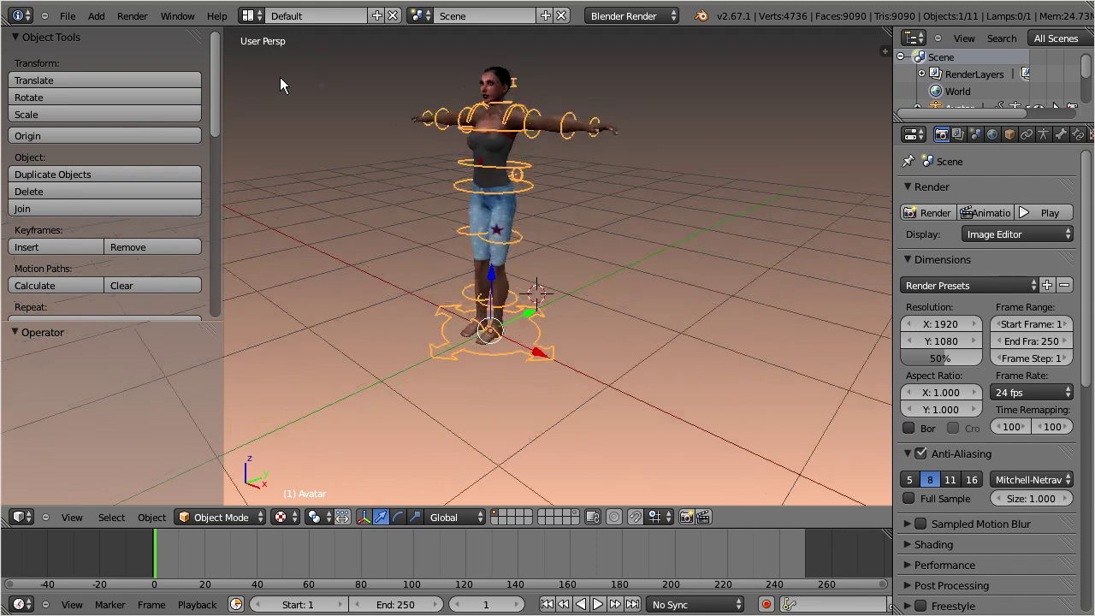
left_click(14, 39)
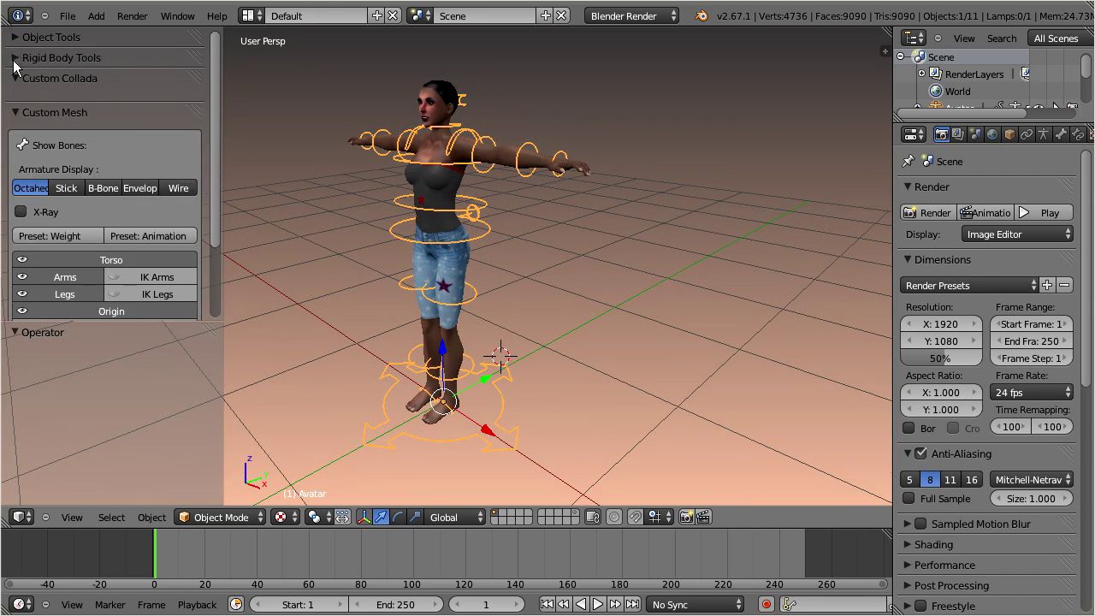
left_click(17, 78)
left_click(17, 99)
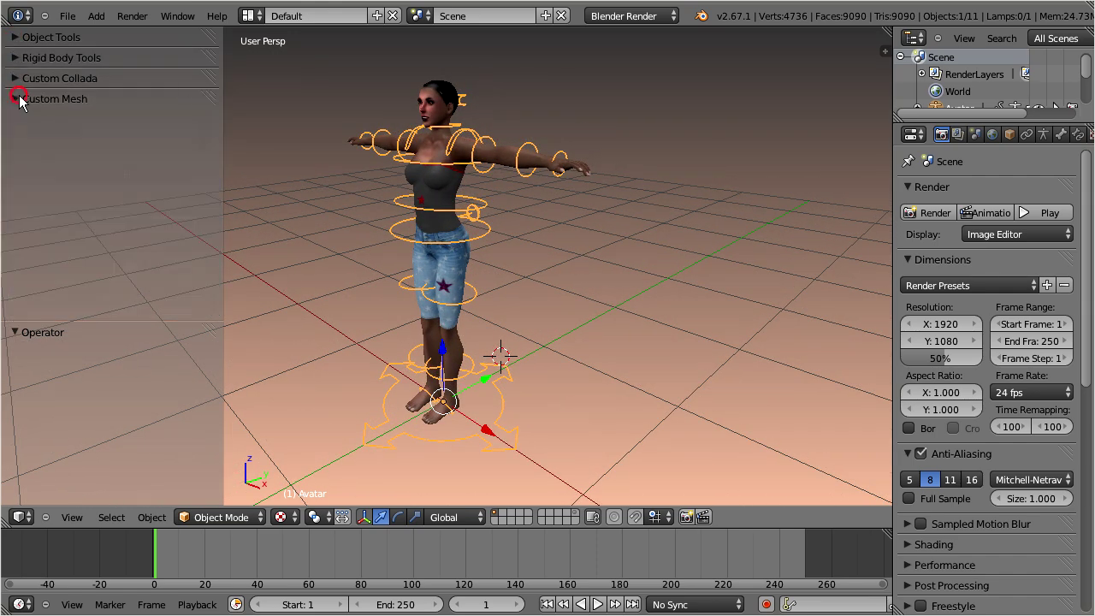
Choose avatar_dance1.bvh for Motion Capture import and set the import scale to 0.0254.
left_click(67, 16)
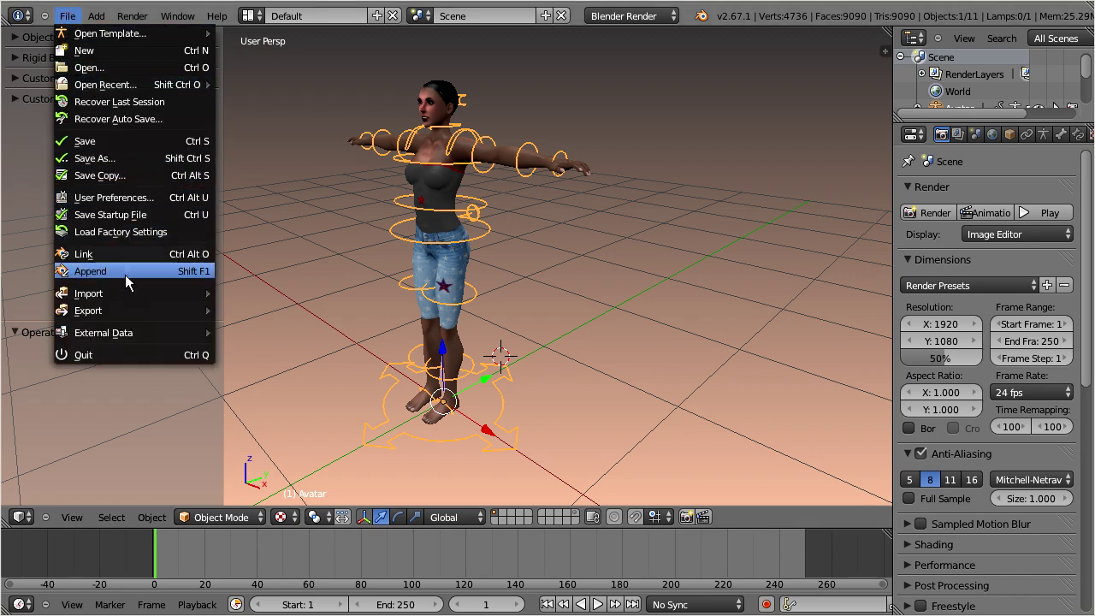
mouse_move(127, 293)
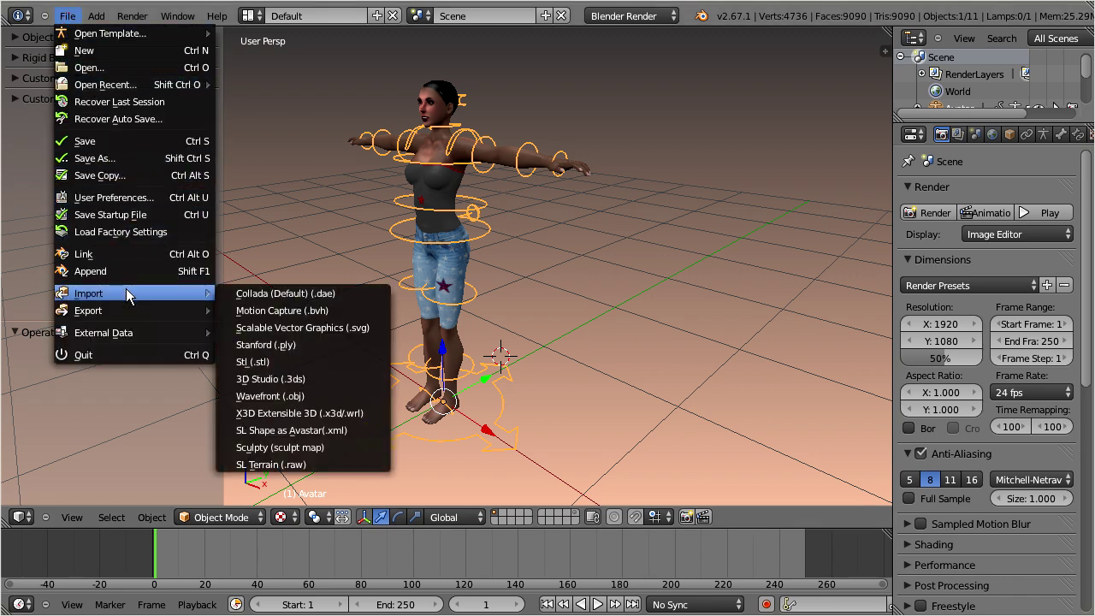
left_click(373, 310)
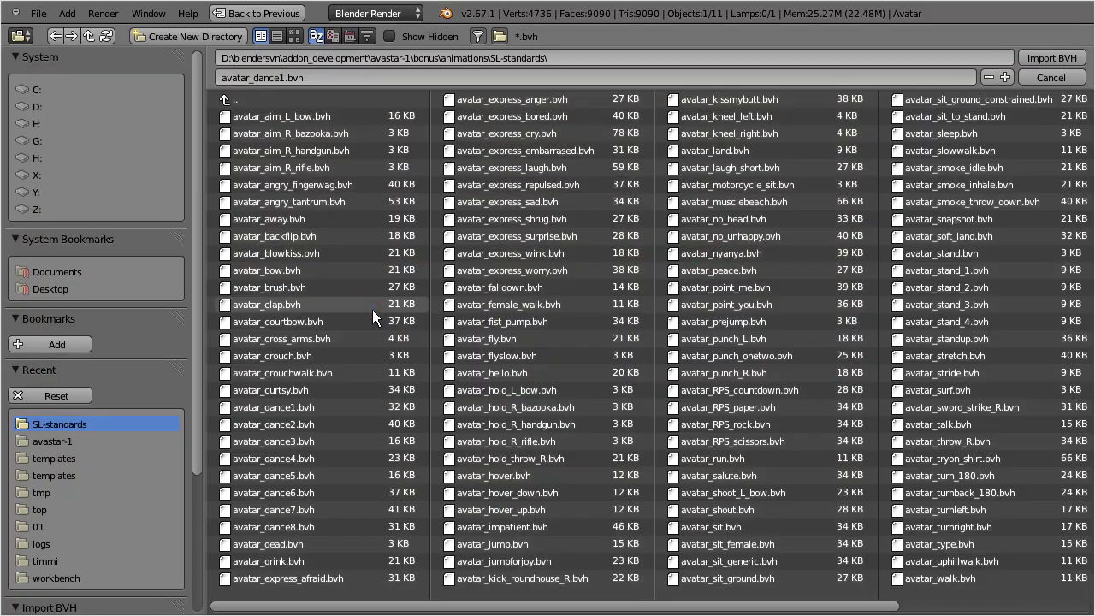
left_click(331, 404)
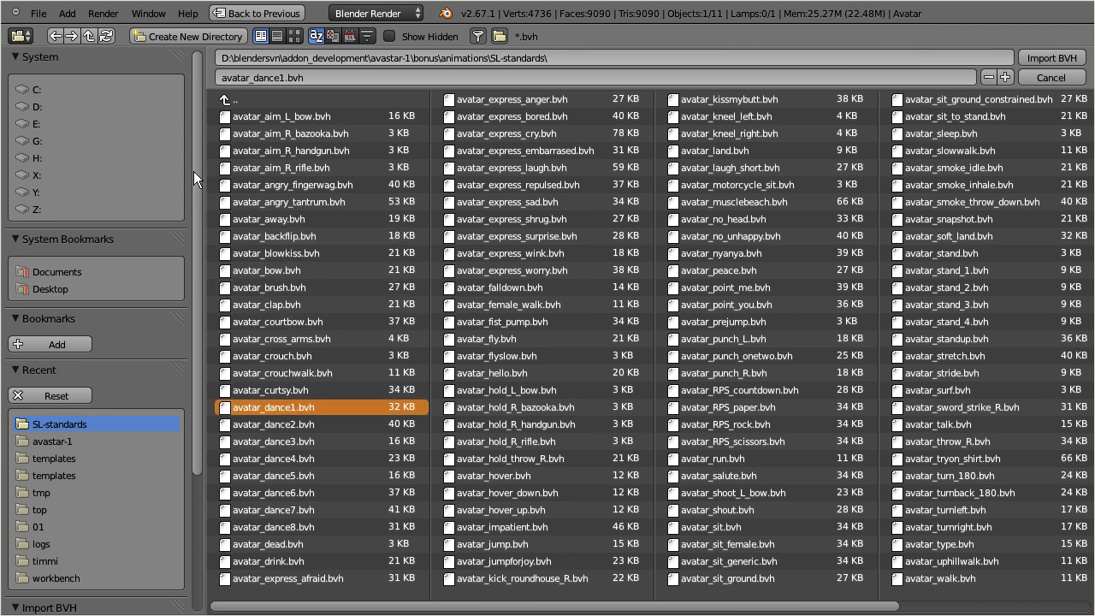
left_click_drag(193, 169, 194, 318)
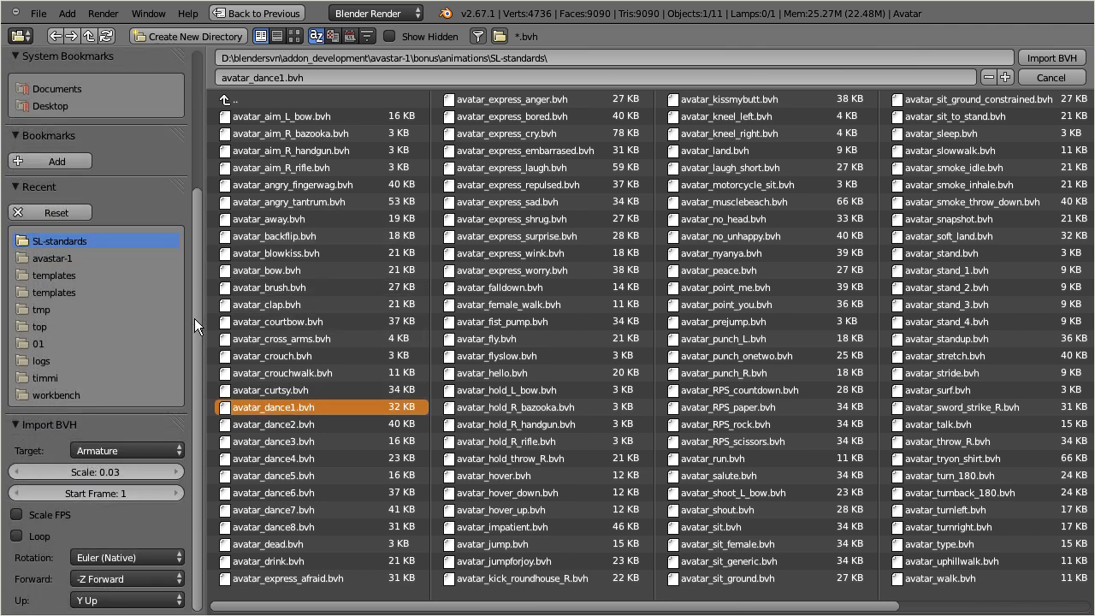
left_click(84, 474)
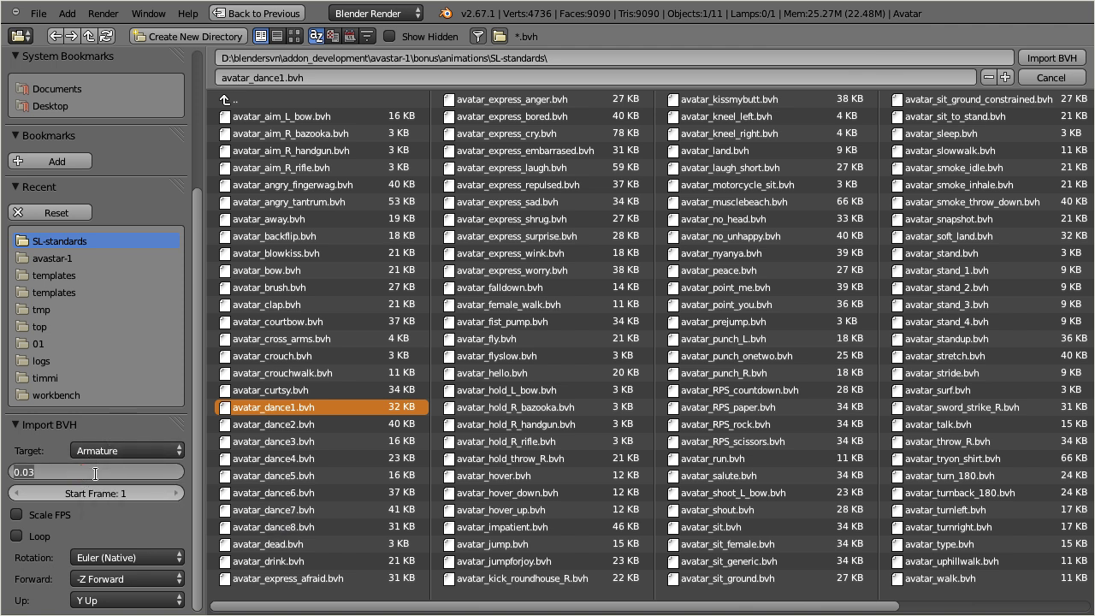
type("0.0254")
Import avatar_dance1.bvh and move the new armature to the avatar's right.
left_click(1041, 59)
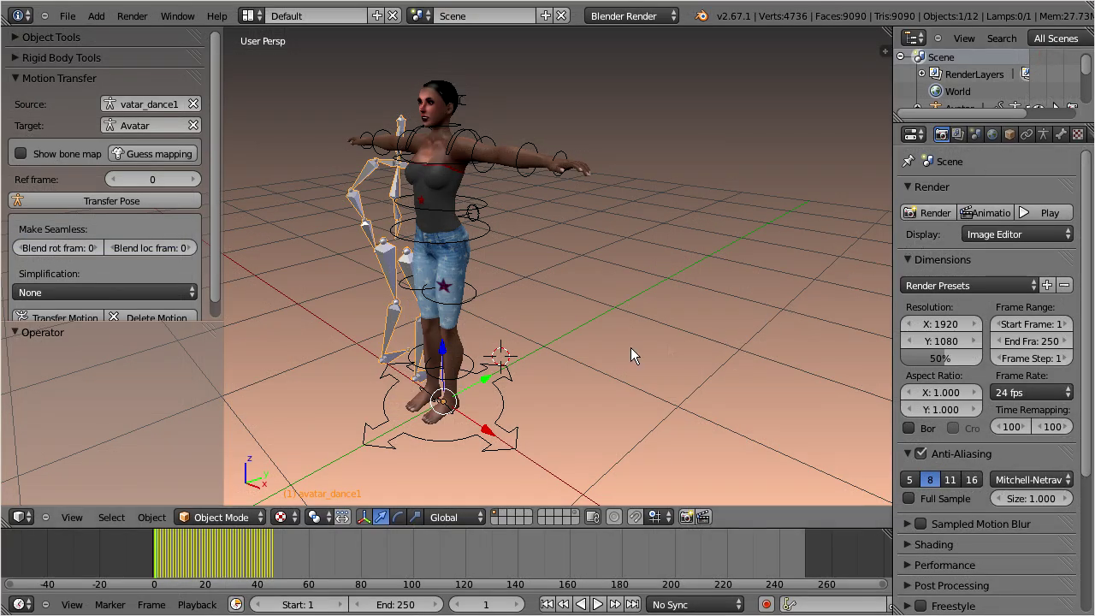
left_click(484, 377)
left_click_drag(484, 384, 763, 362)
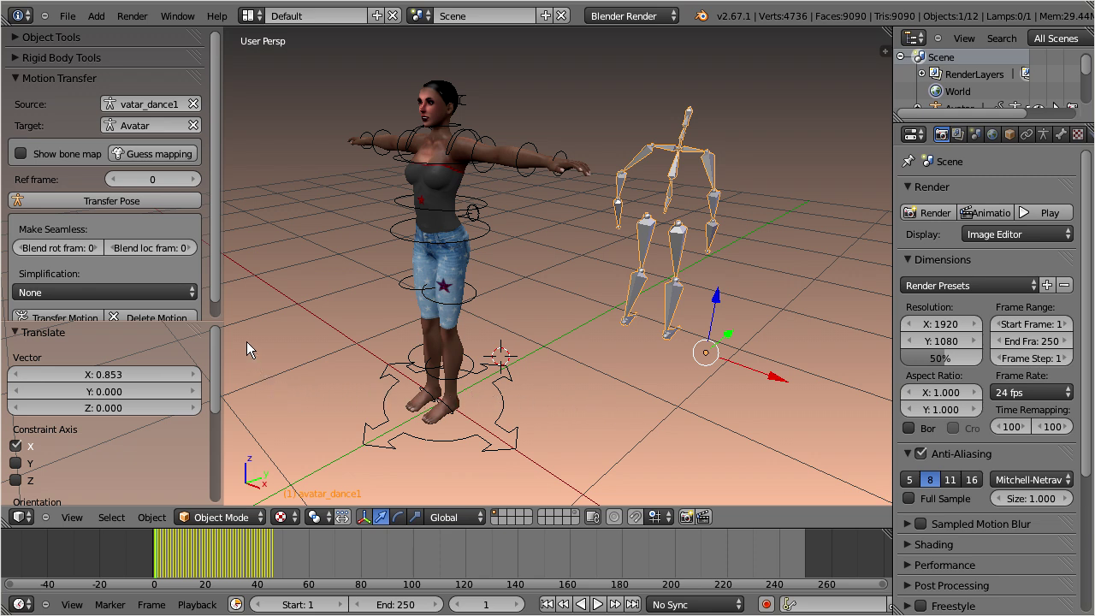
scroll(213, 239, "down", 1)
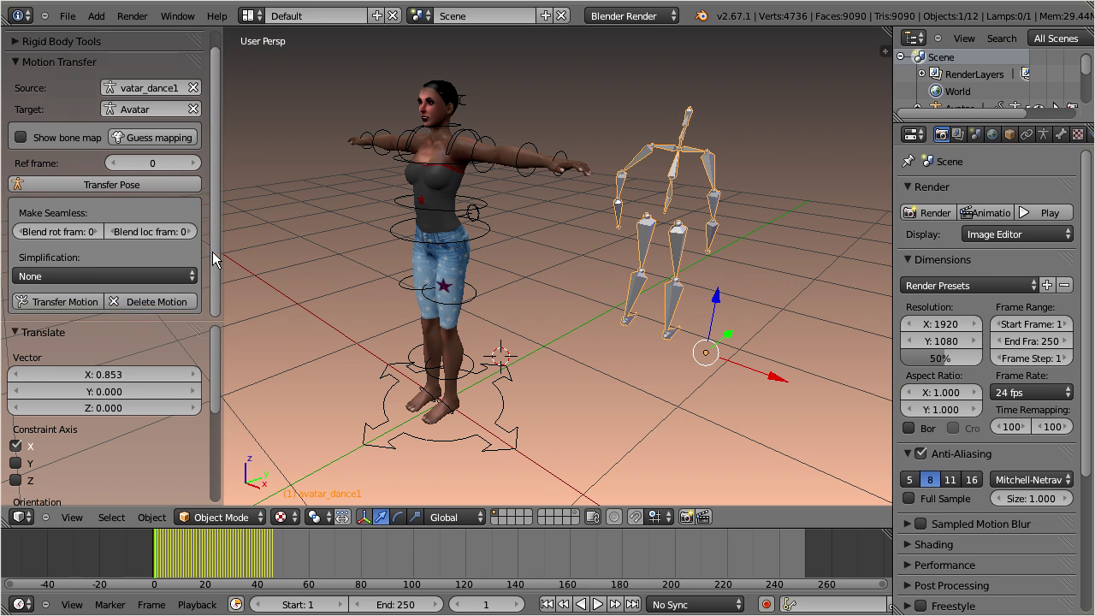
left_click_drag(169, 324, 168, 446)
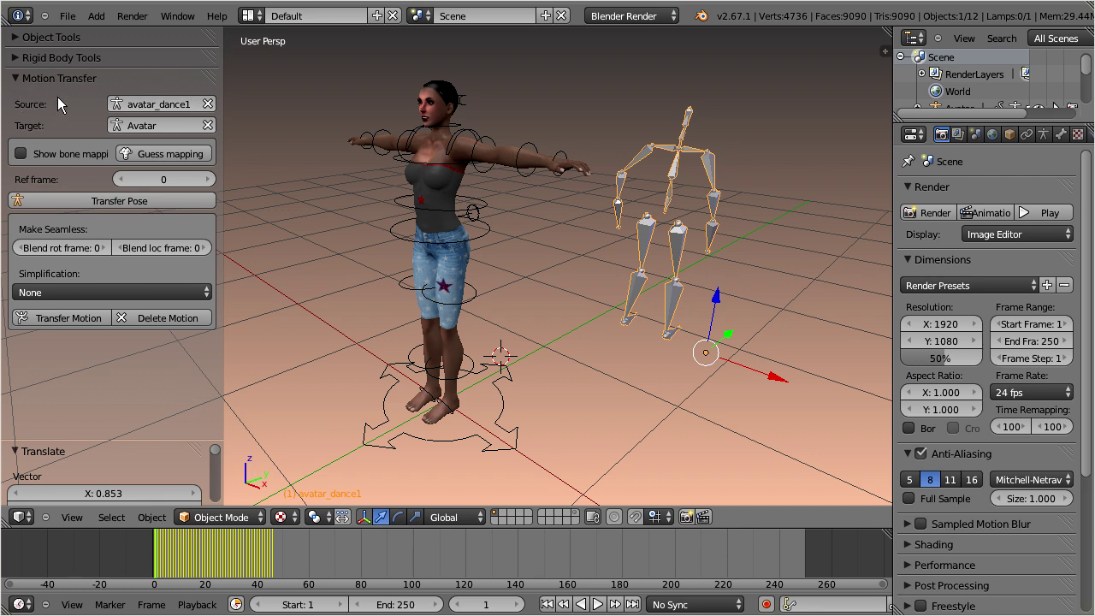
left_click(120, 126)
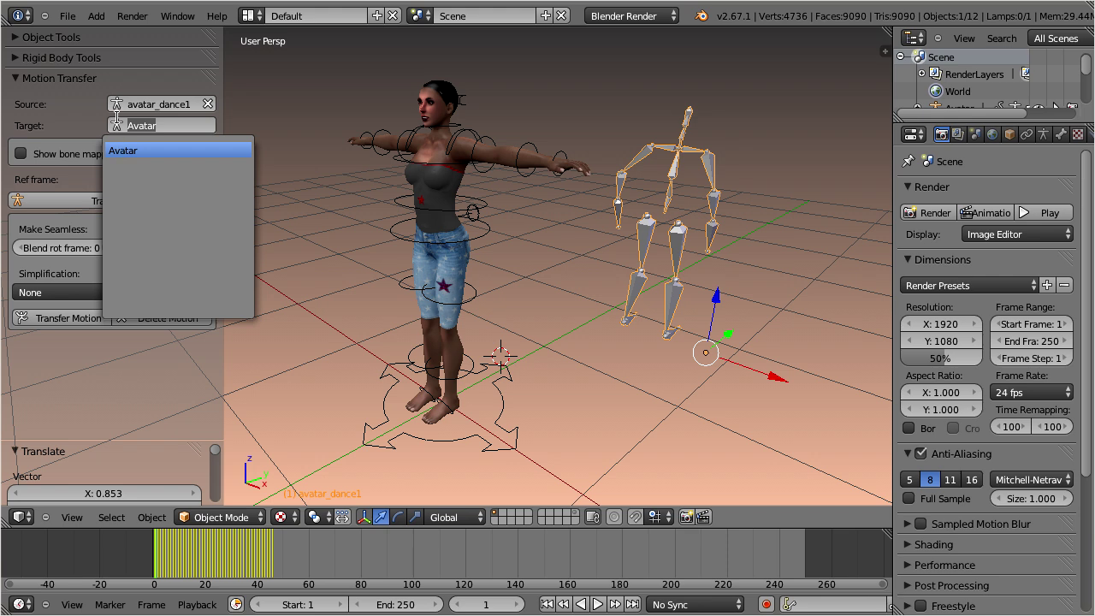
left_click(120, 104)
left_click(120, 105)
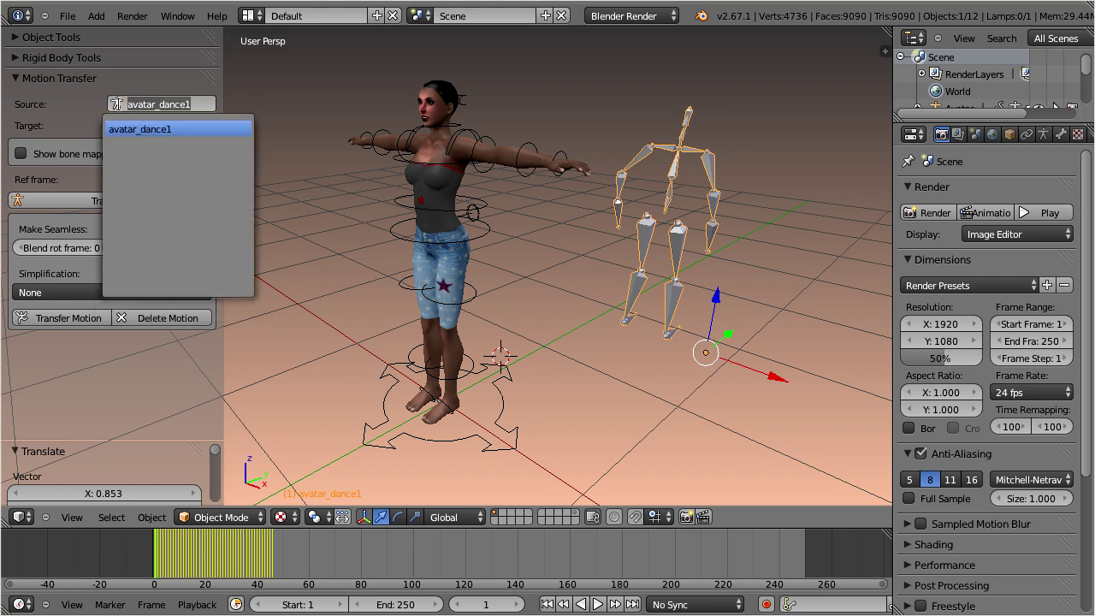
left_click(60, 104)
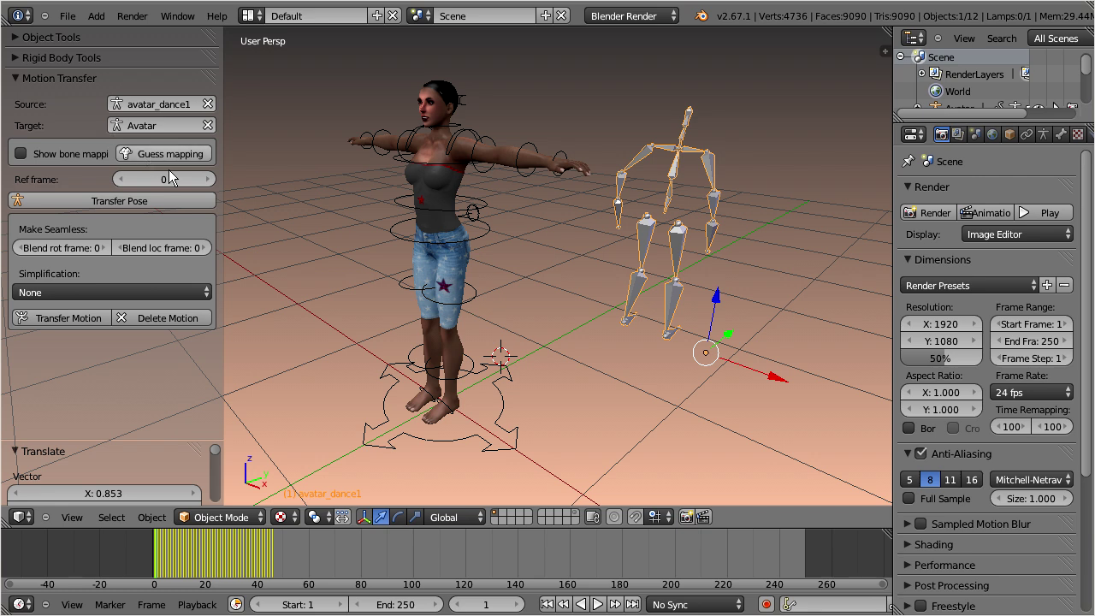
Auto-match the avatar_dance1 bones to the Avatar bones and review the mapping list.
left_click_drag(222, 185, 241, 189)
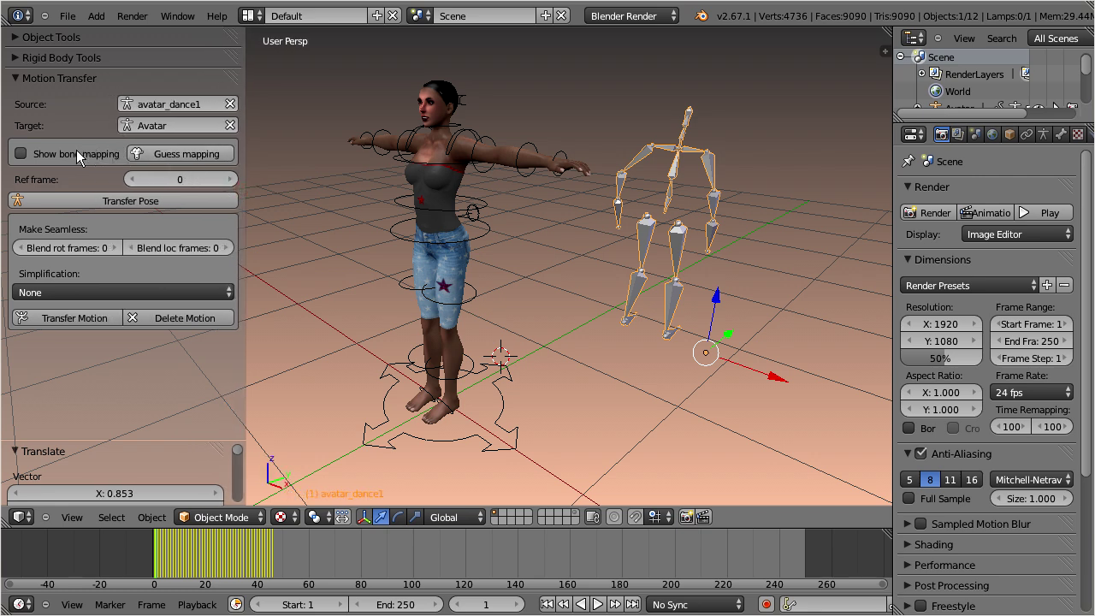
left_click(22, 155)
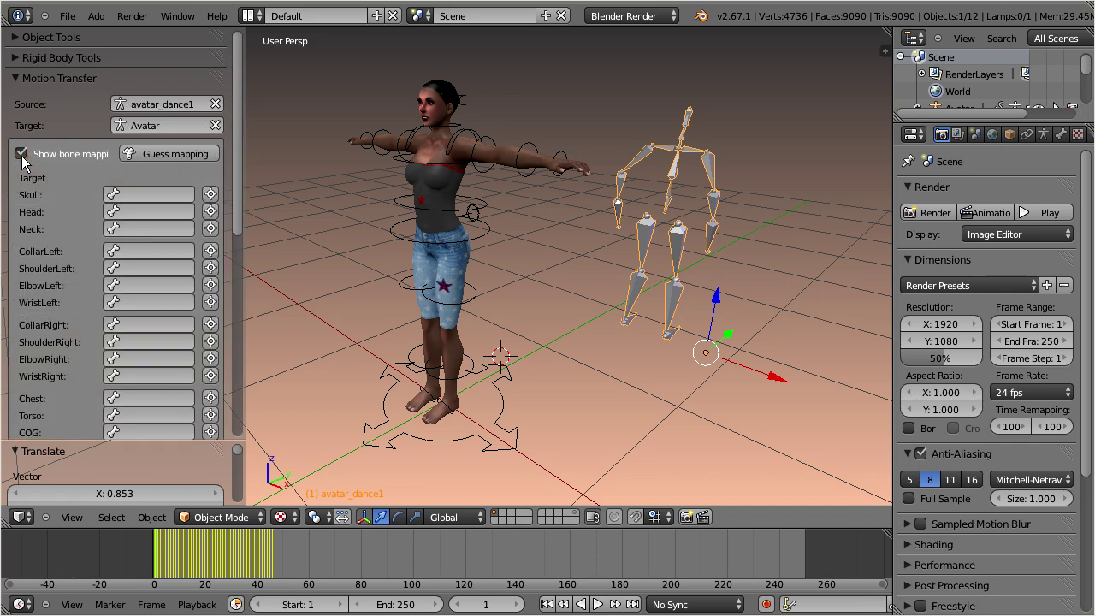
mouse_move(239, 155)
left_mouse_down()
mouse_move(233, 281)
mouse_move(228, 170)
left_mouse_up()
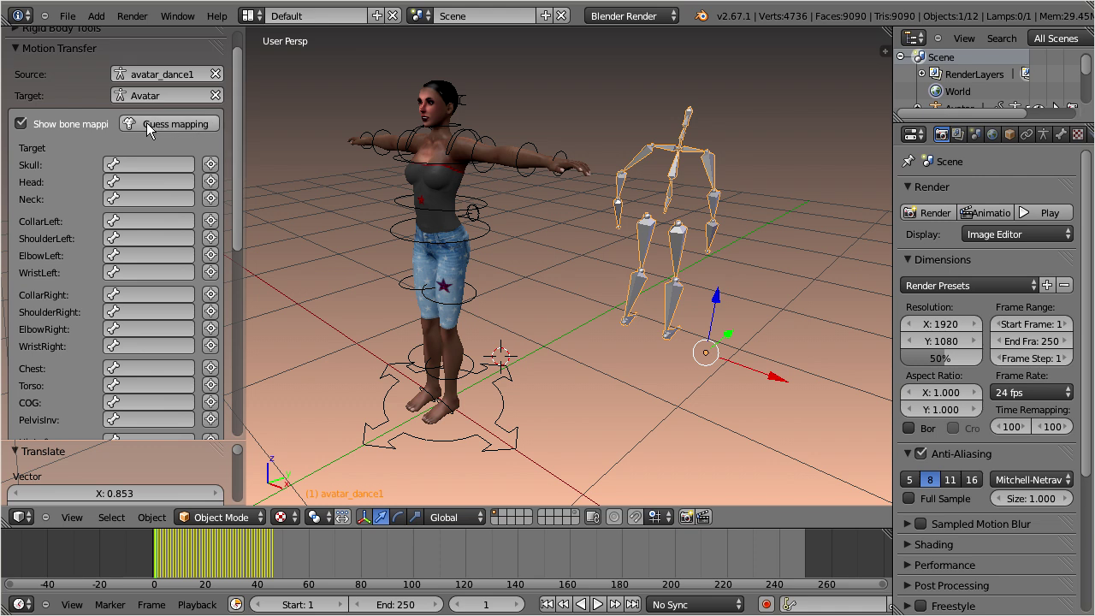
left_click(206, 123)
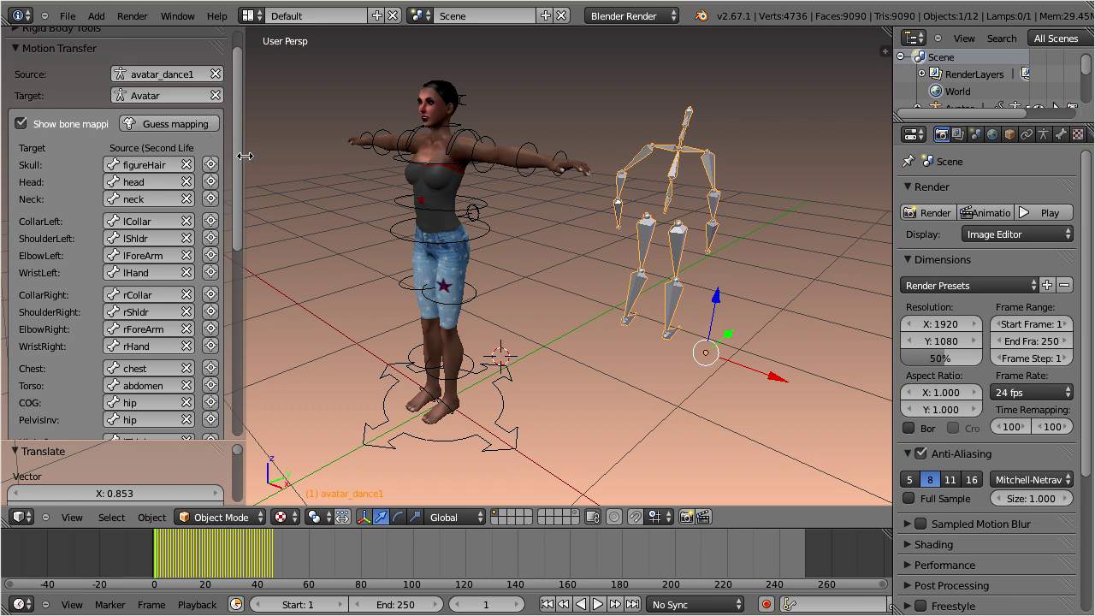
left_click_drag(247, 156, 260, 156)
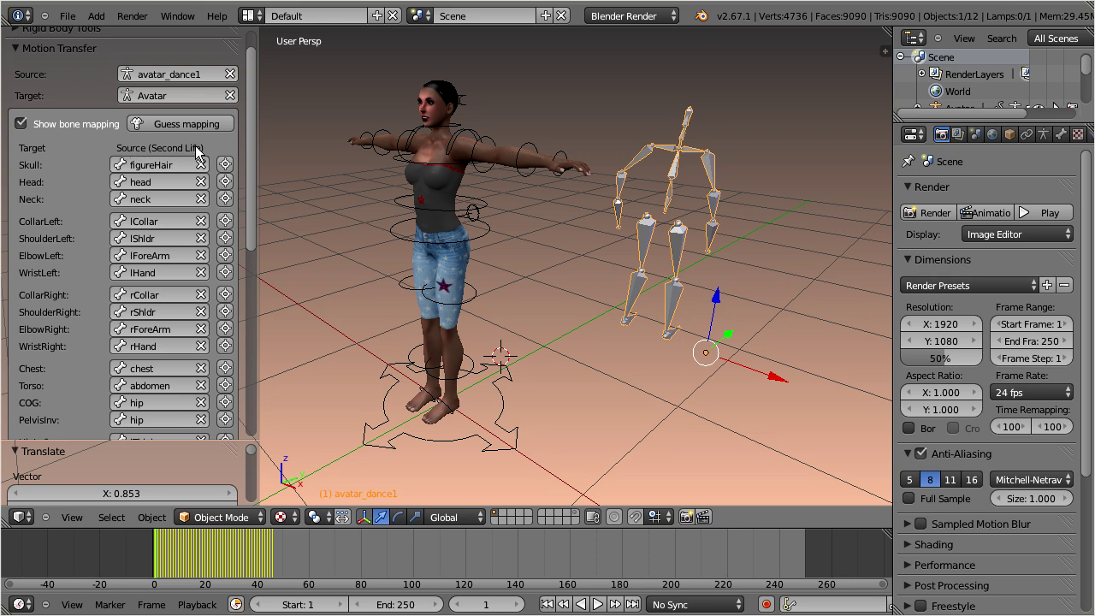
left_click_drag(254, 111, 235, 240)
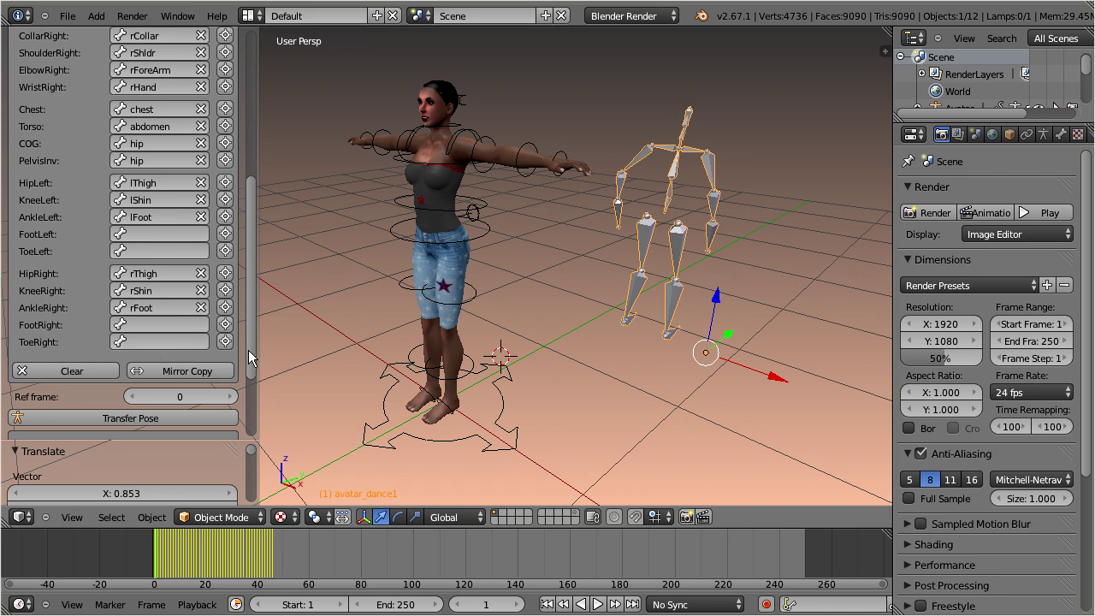
left_click_drag(251, 357, 254, 229)
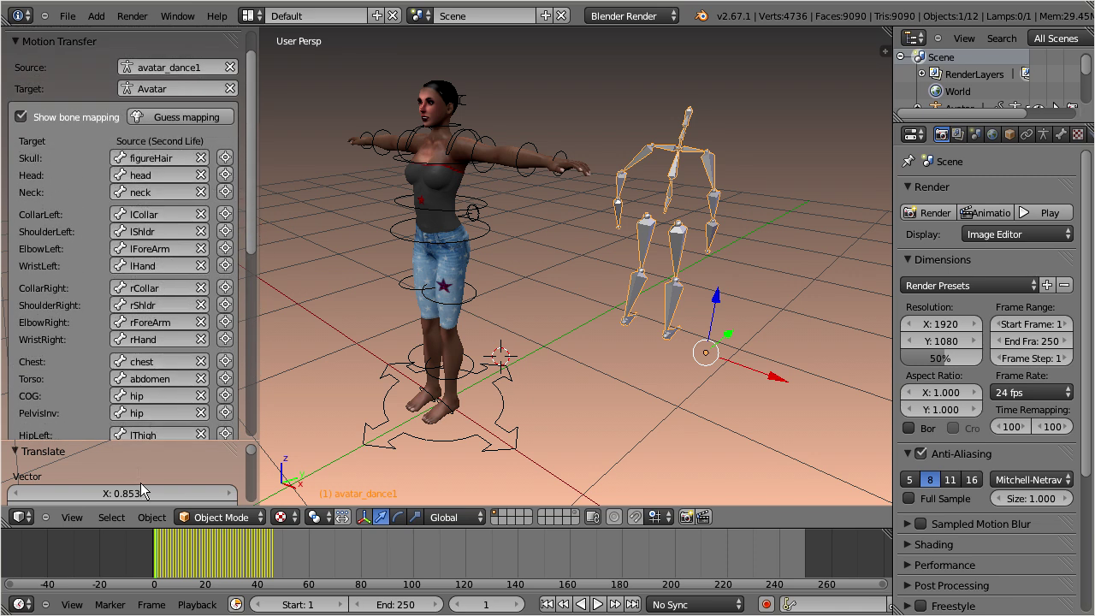
Pan and zoom the timeline so frames -15 to 70 are visible.
middle_click_drag(214, 555, 434, 561)
scroll(438, 563, "up", 2)
scroll(432, 556, "up", 5)
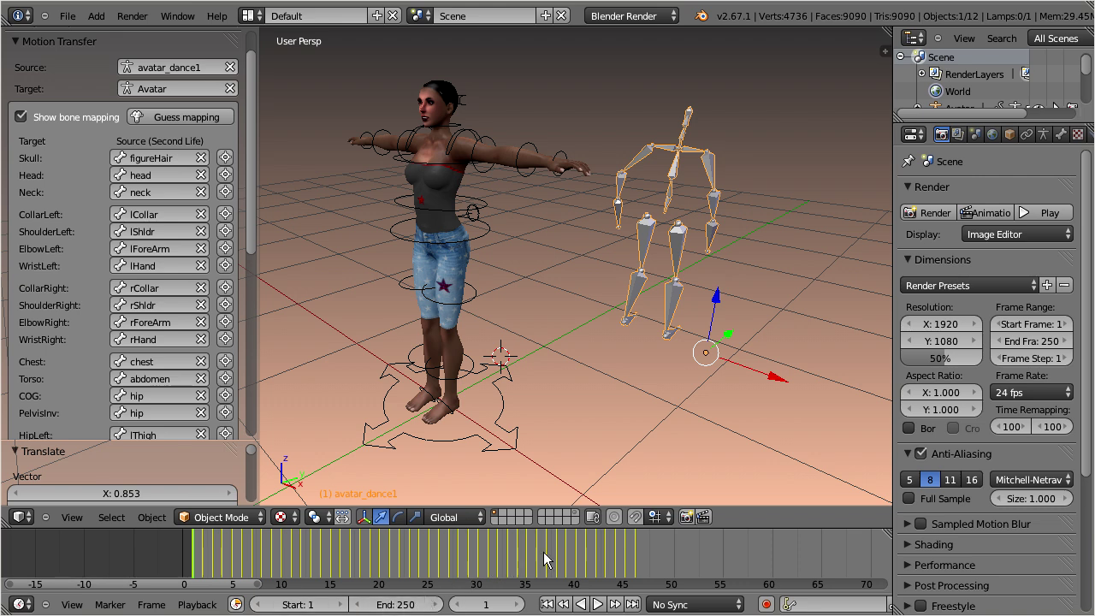
Set the scene end frame to 46 and scrub the playhead back to frame 0.
left_click(635, 550)
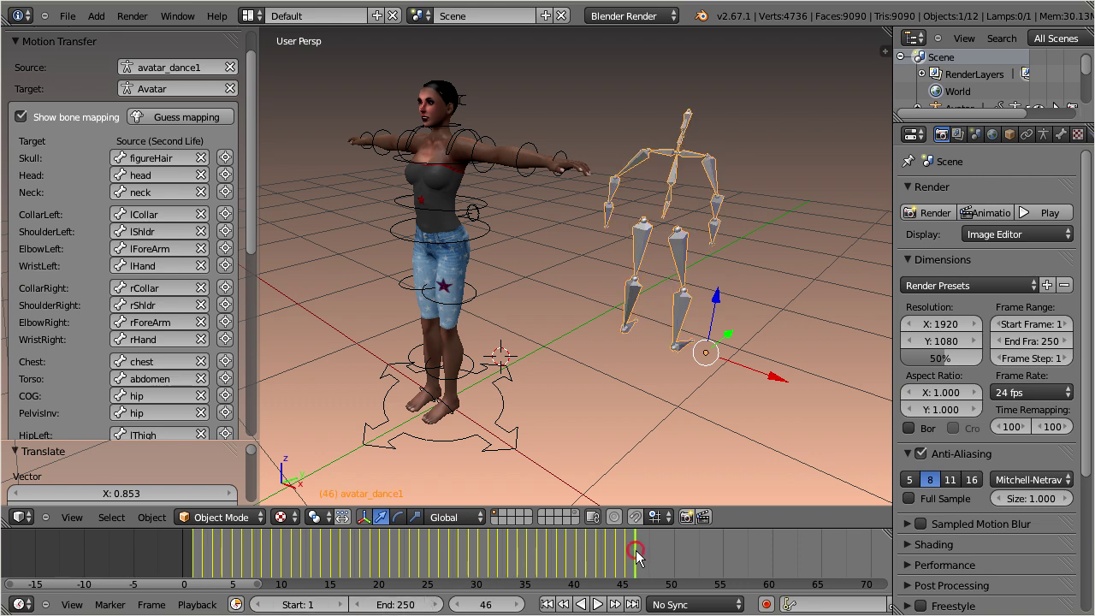
left_click(406, 604)
type("46")
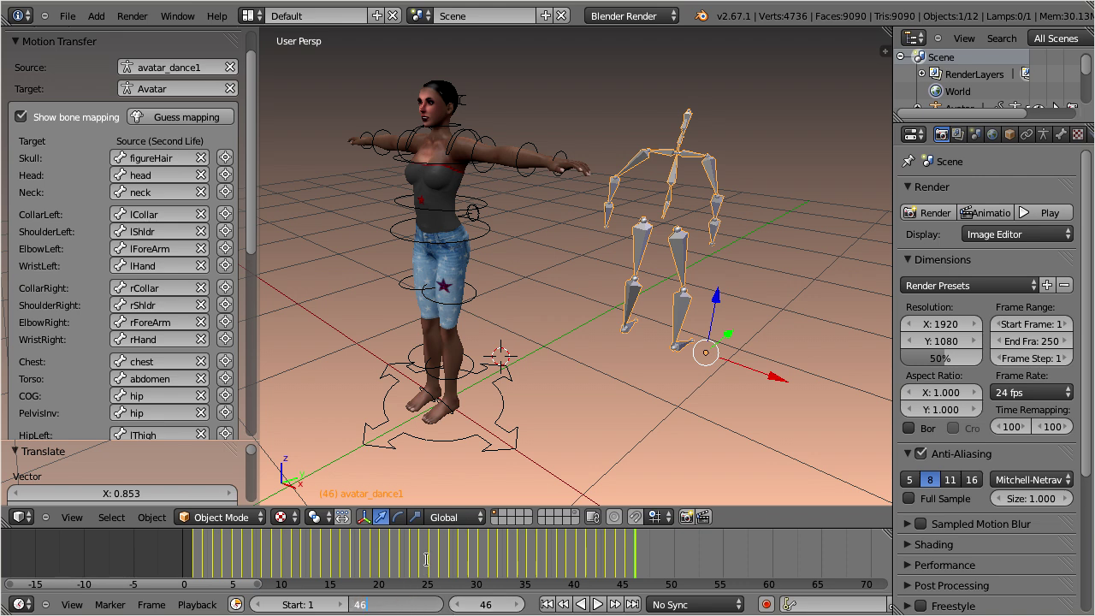
key("Return")
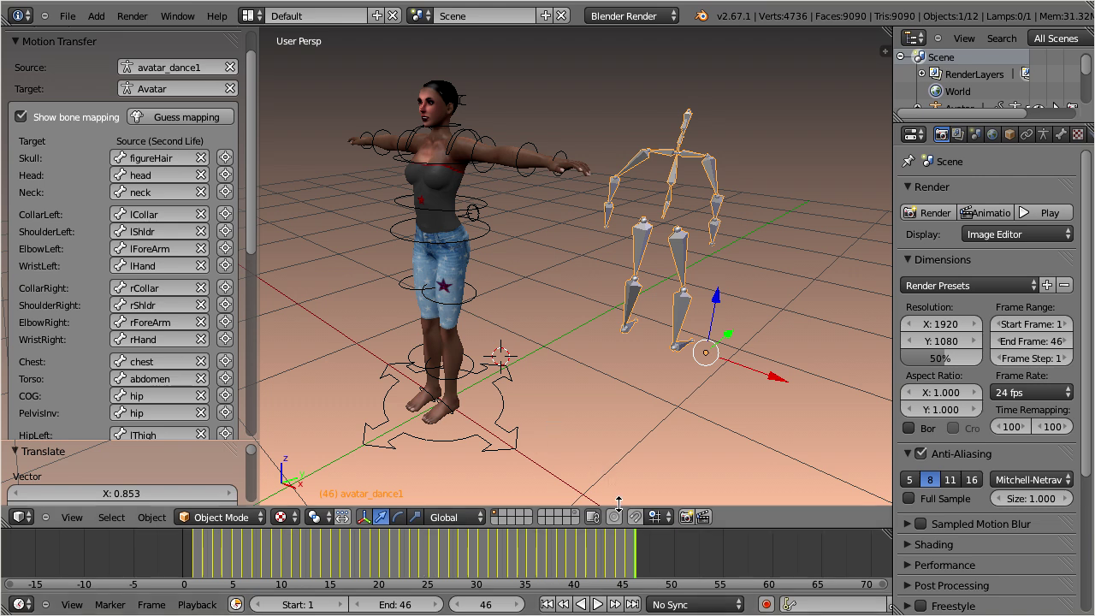
left_click_drag(635, 550, 170, 558)
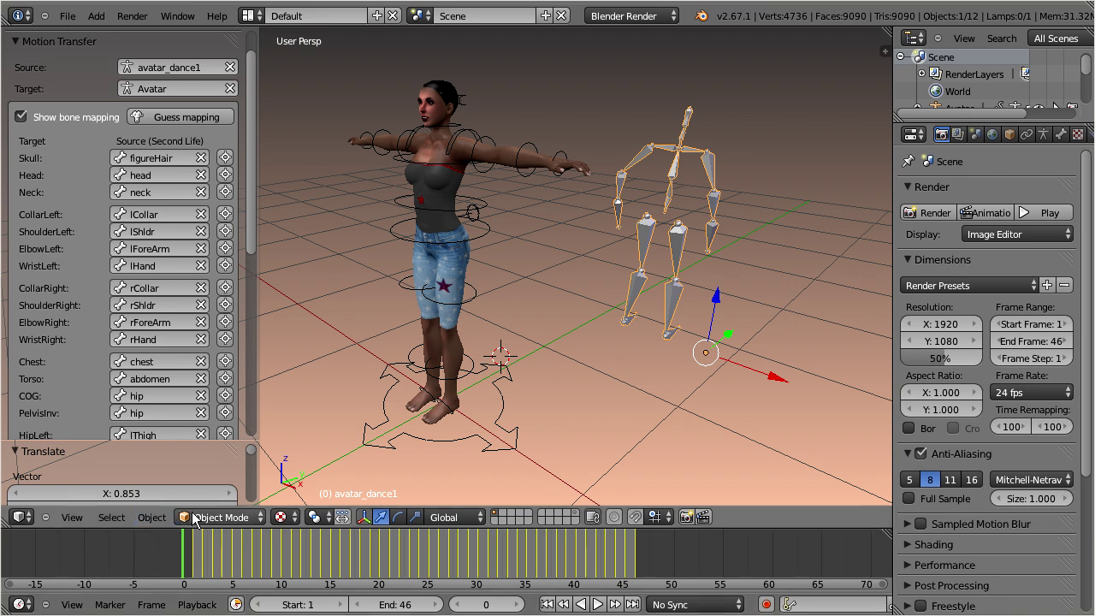
In Pose Mode, clear all 21 bones' rotations to a T-pose and keyframe rotation at frame 0.
left_click(221, 517)
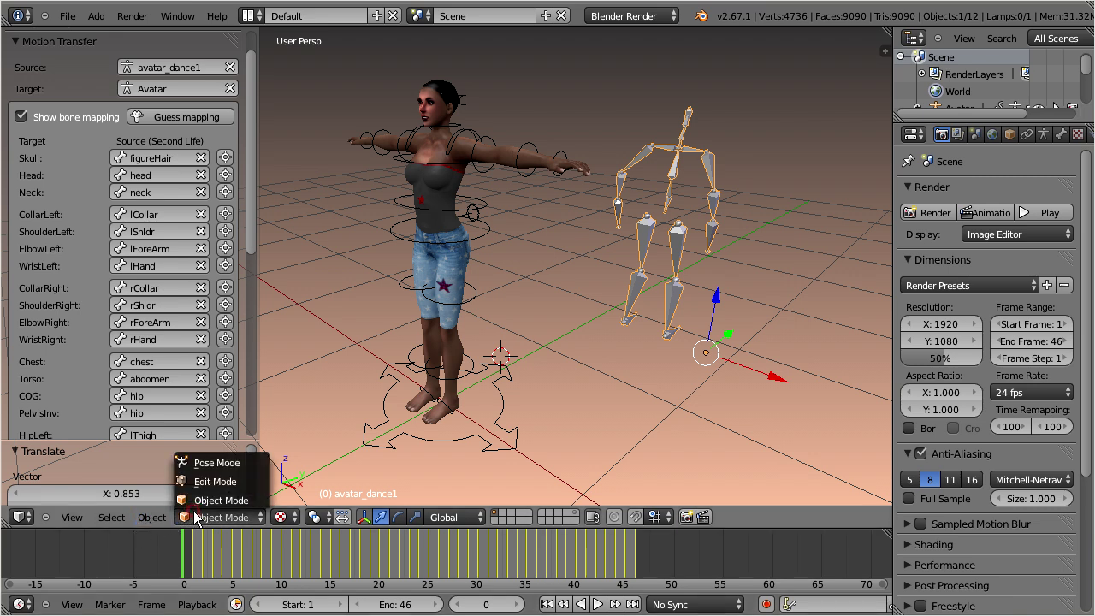
left_click(247, 462)
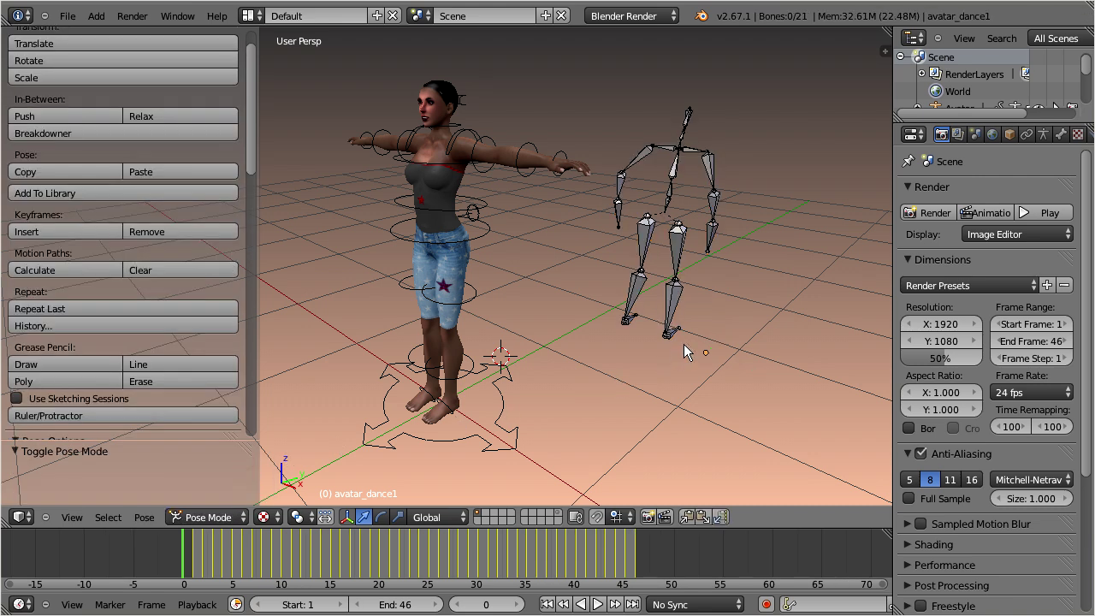
key("a")
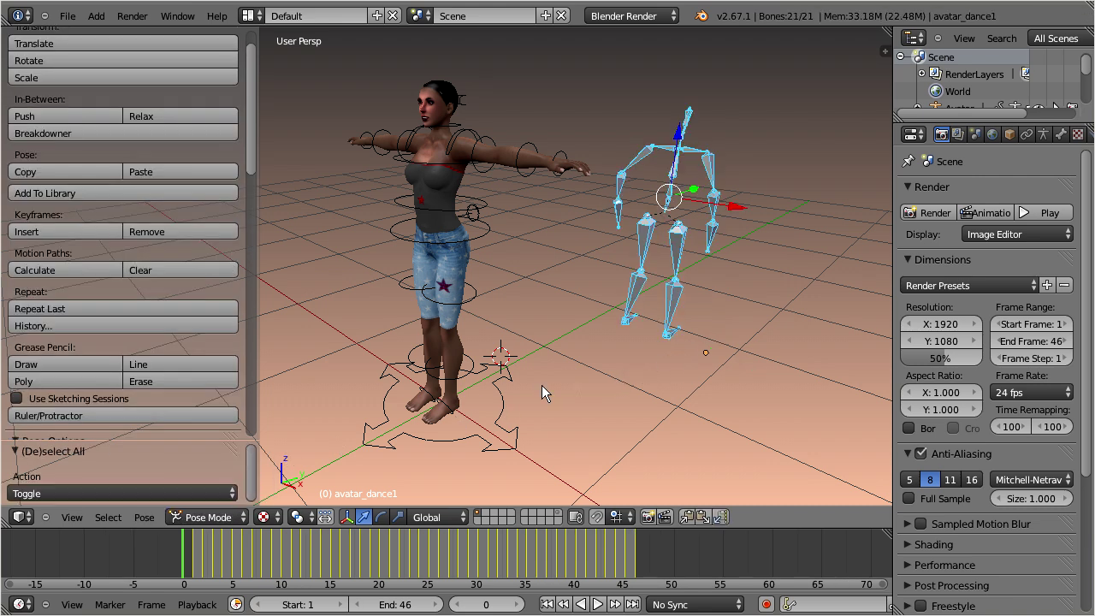
left_click(145, 517)
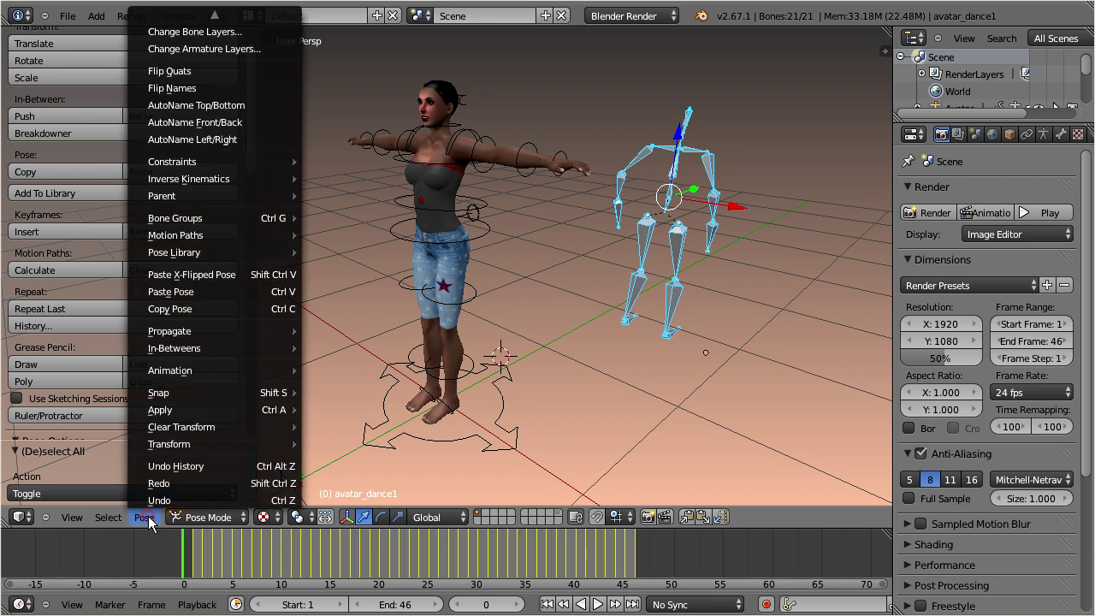
mouse_move(225, 428)
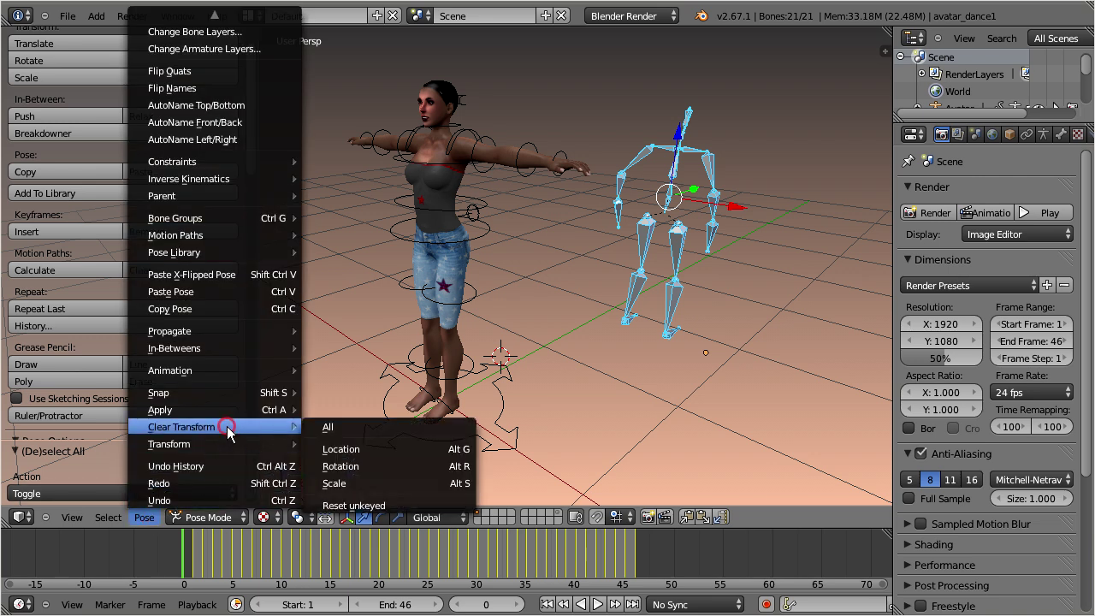
left_click(404, 466)
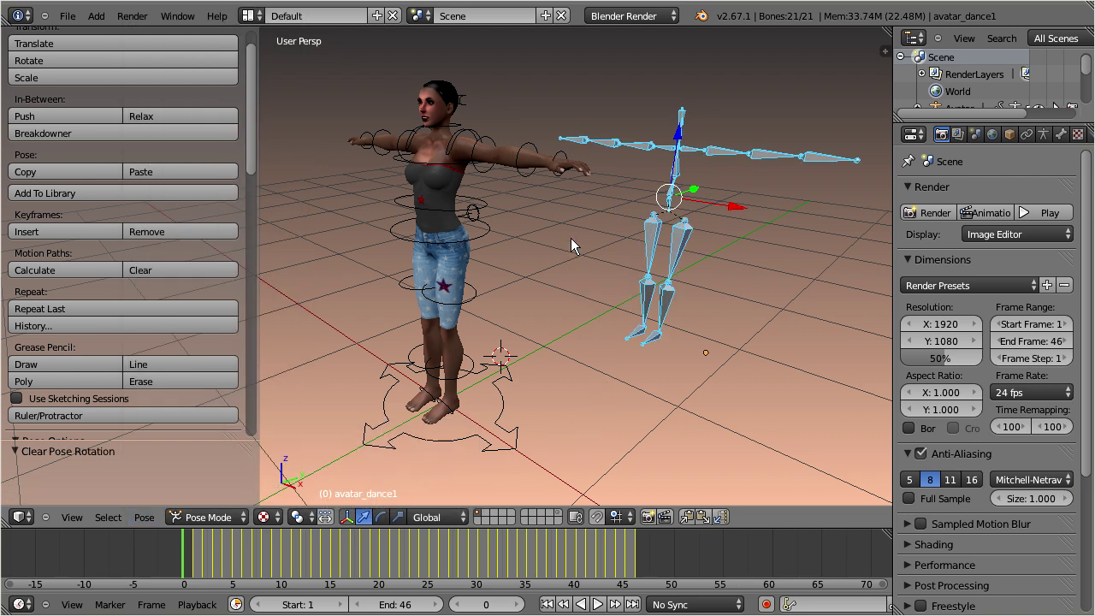
key("i")
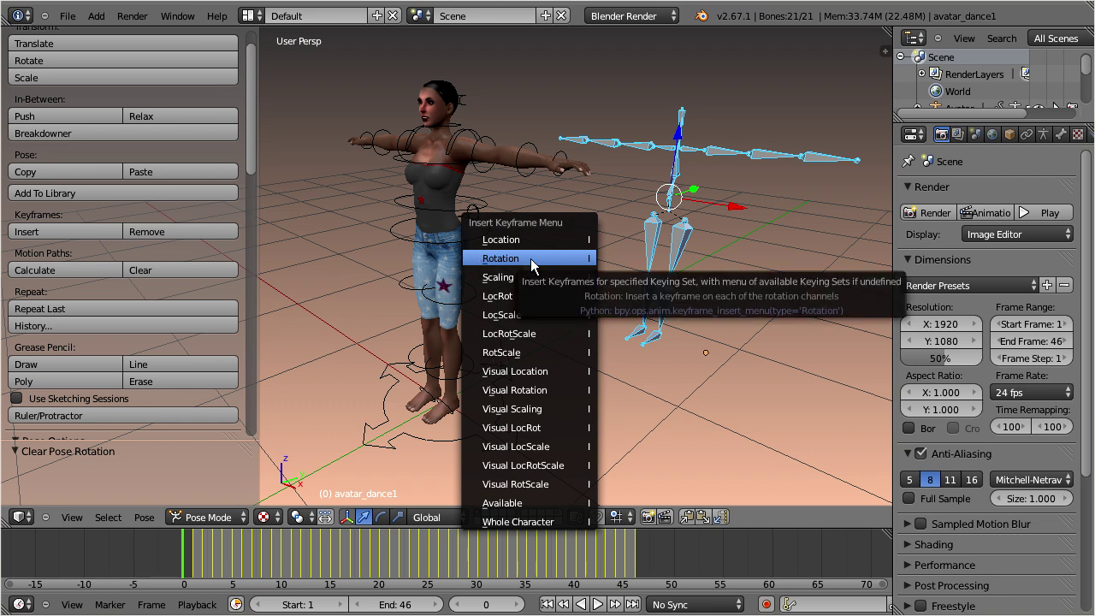
left_click(555, 258)
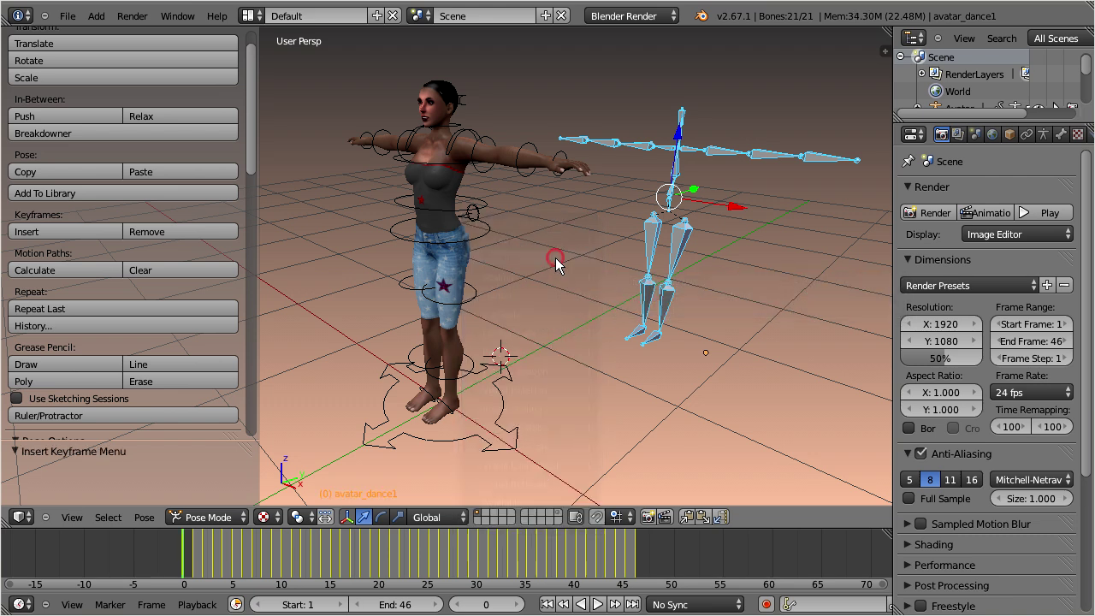
left_click_drag(254, 133, 242, 278)
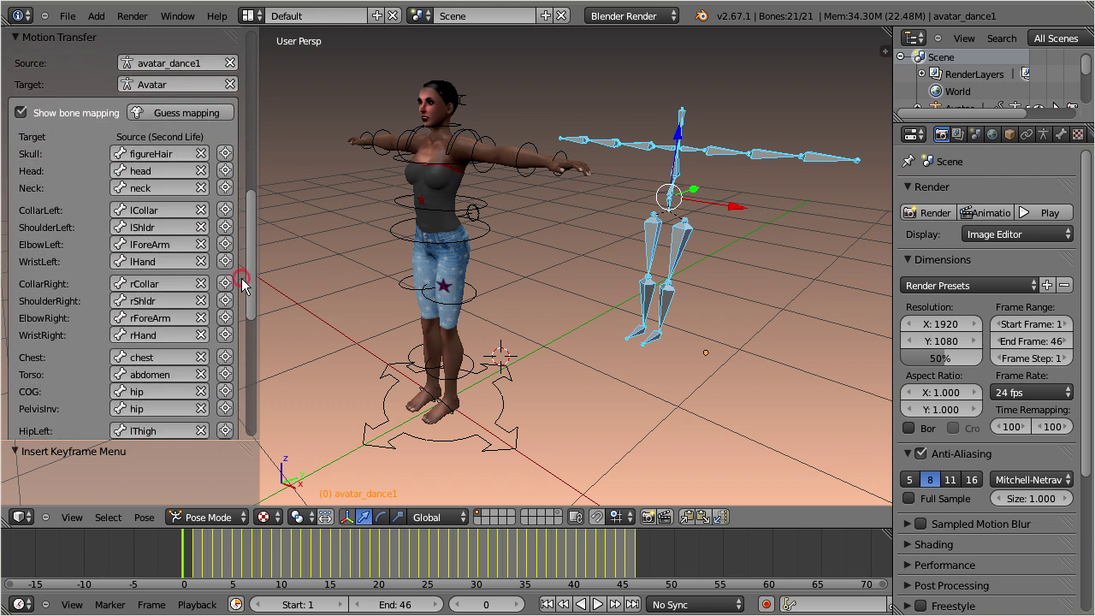
Hide the bone mapping list and transfer the avatar_dance1 motion onto the Avatar.
left_click(20, 113)
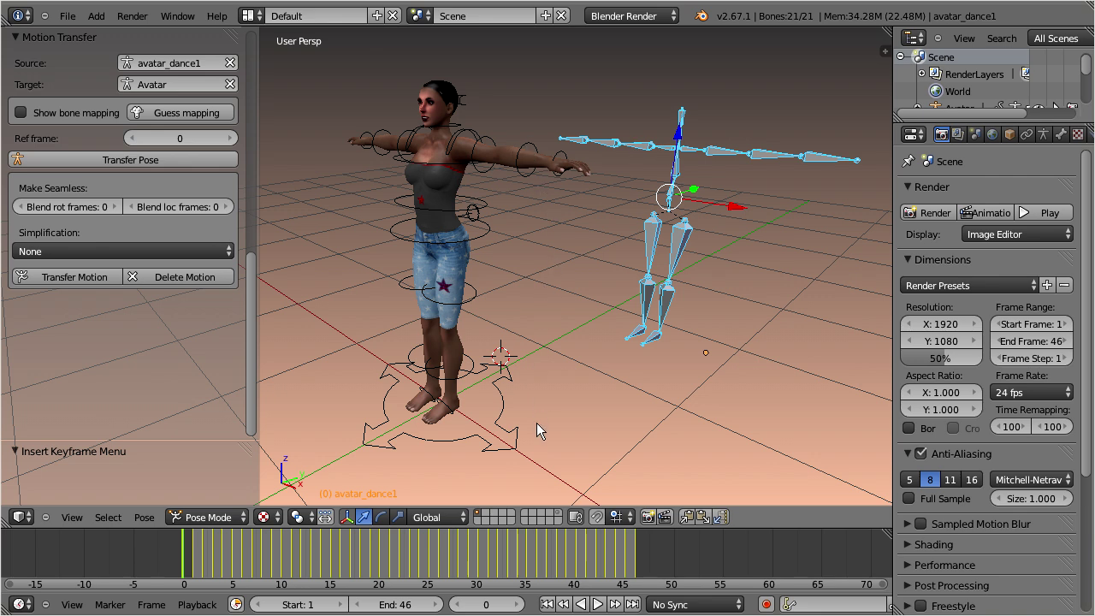
left_click(70, 276)
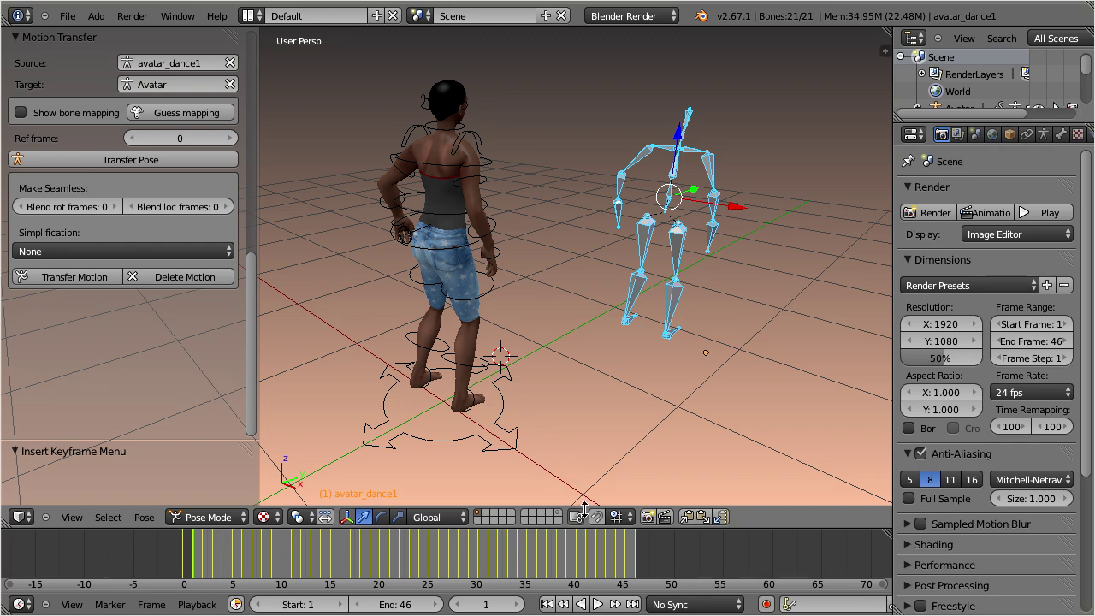
Play the dance at a custom 12 fps and watch it in a maximised, orbited 3D view.
left_click(597, 605)
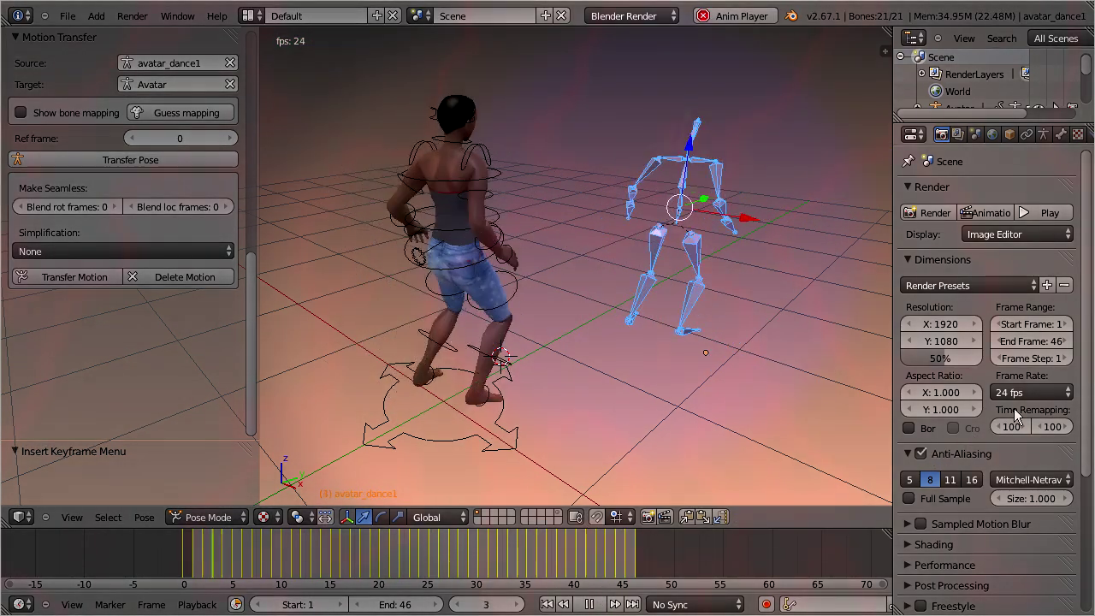
left_click(1022, 390)
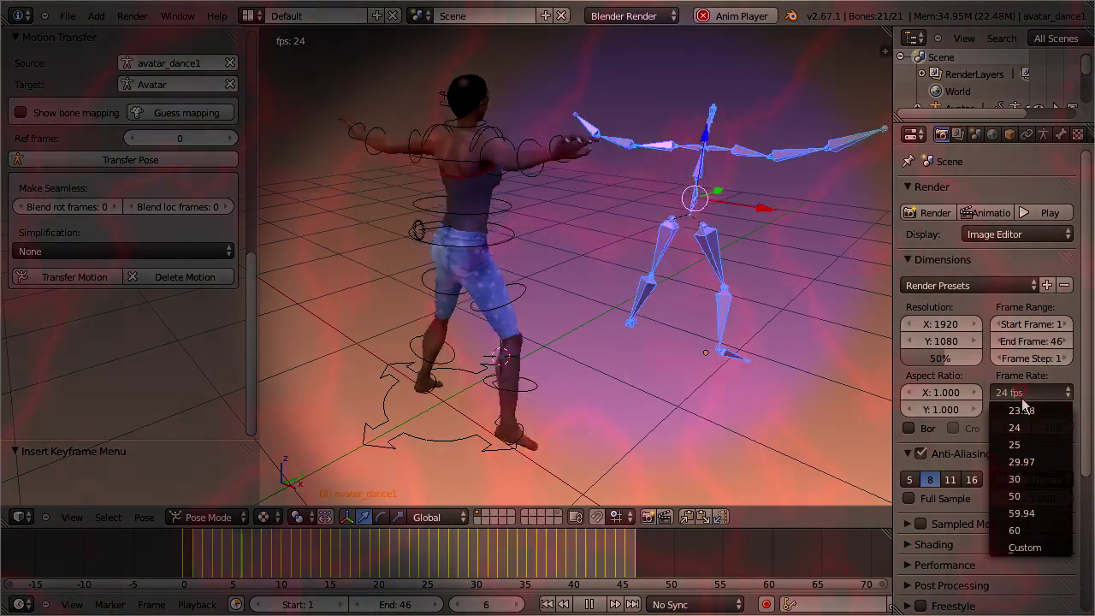
left_click(1027, 548)
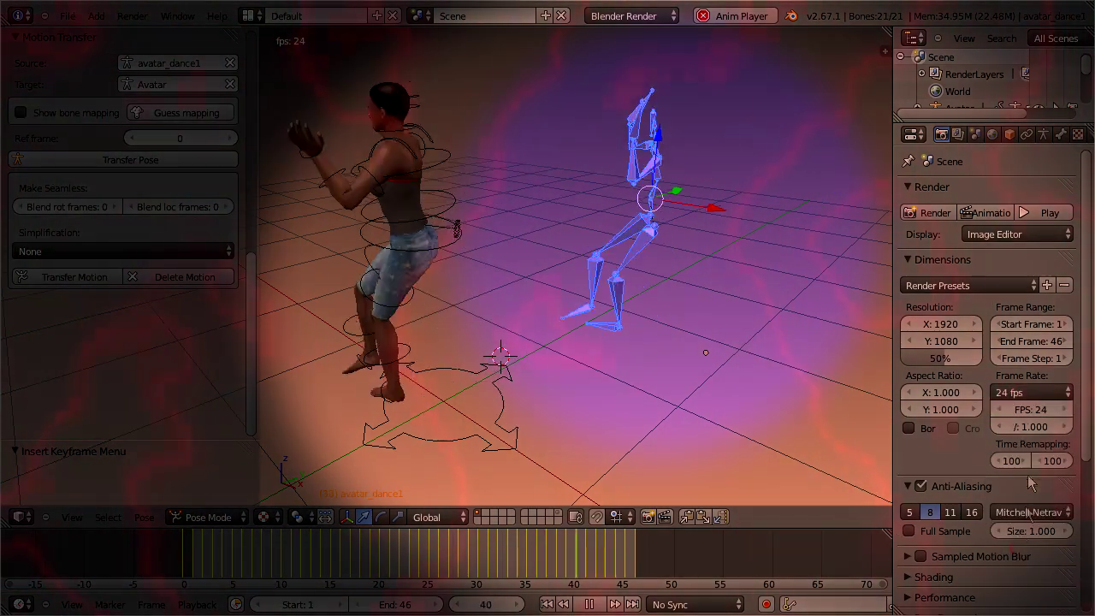
left_click(1030, 408)
type("12")
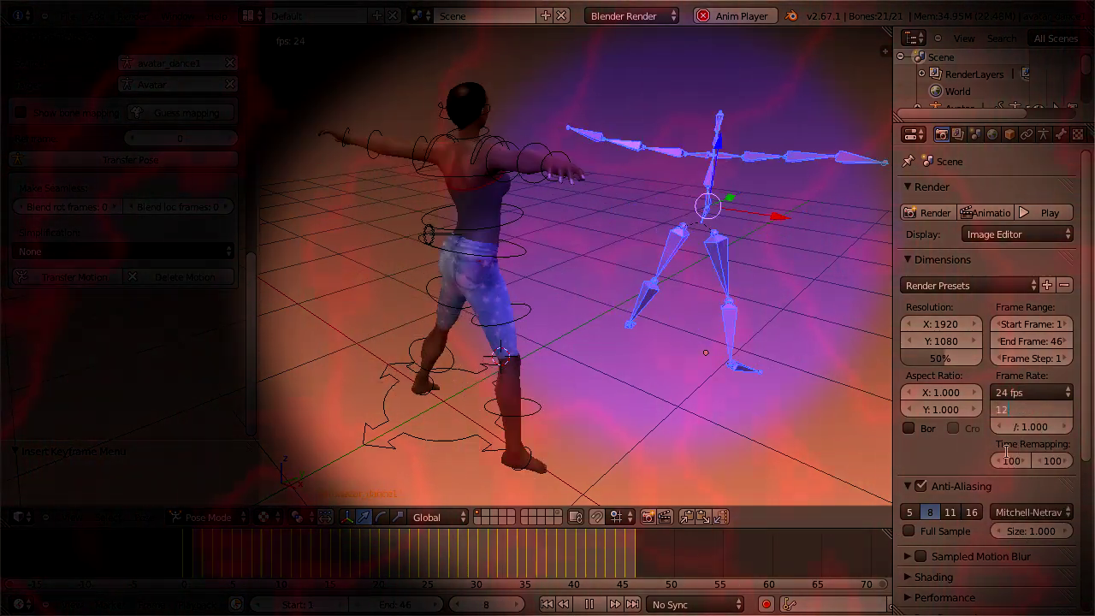
key("Return")
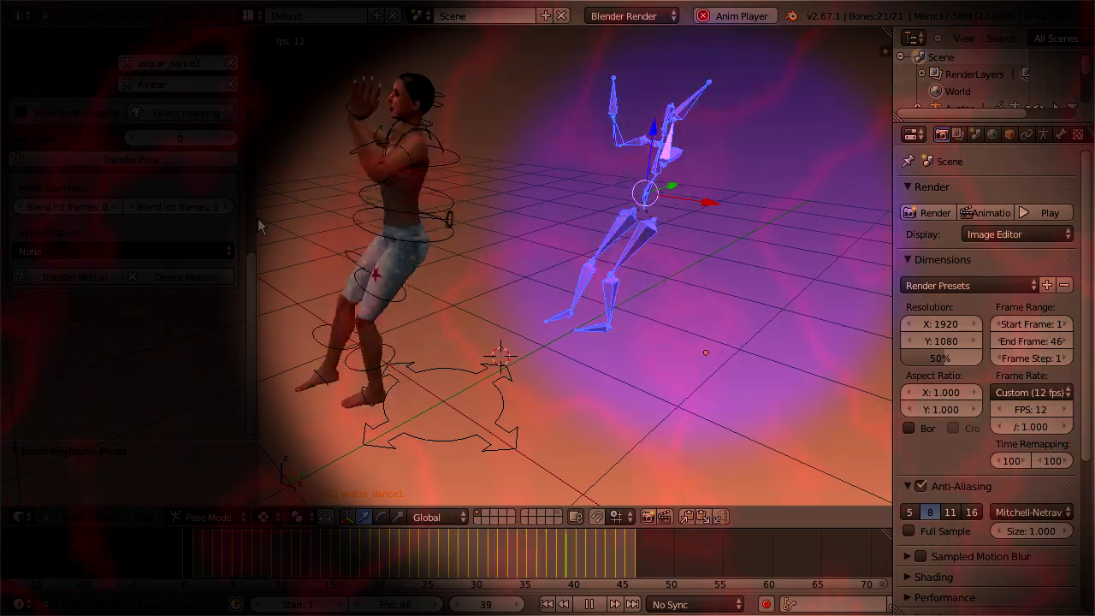
key("ctrl+Up")
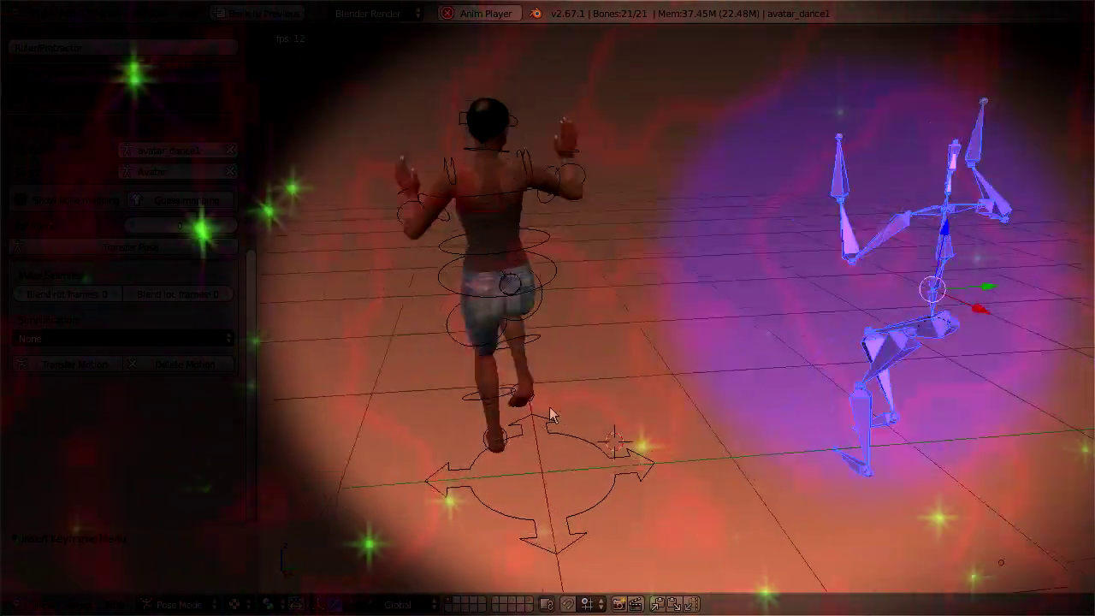
middle_click_drag(550, 406, 401, 387)
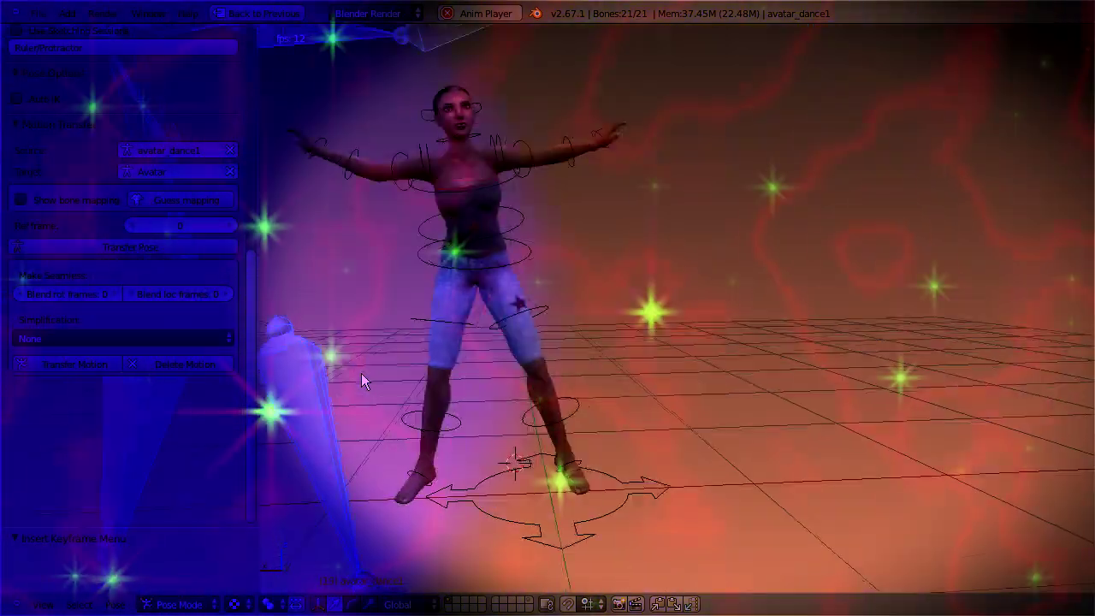